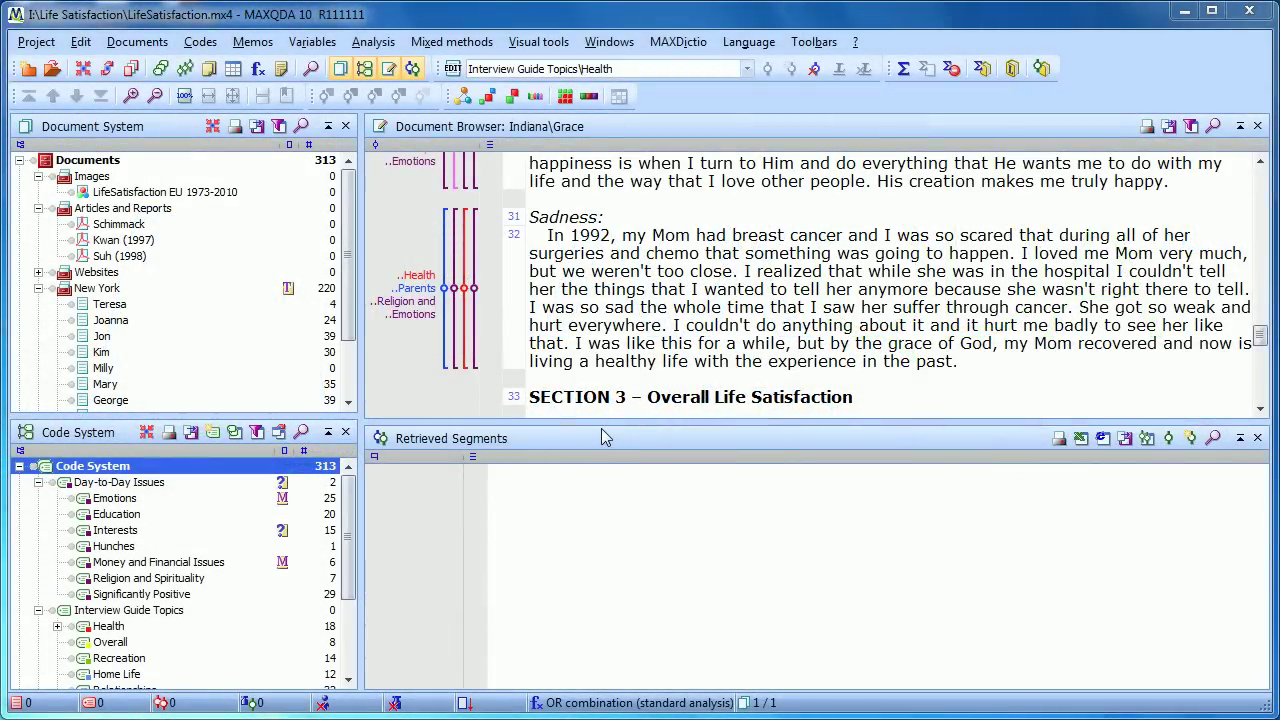
Activate the Teresa, Joanna and Jon interview documents in the New York group.
right_click(113, 309)
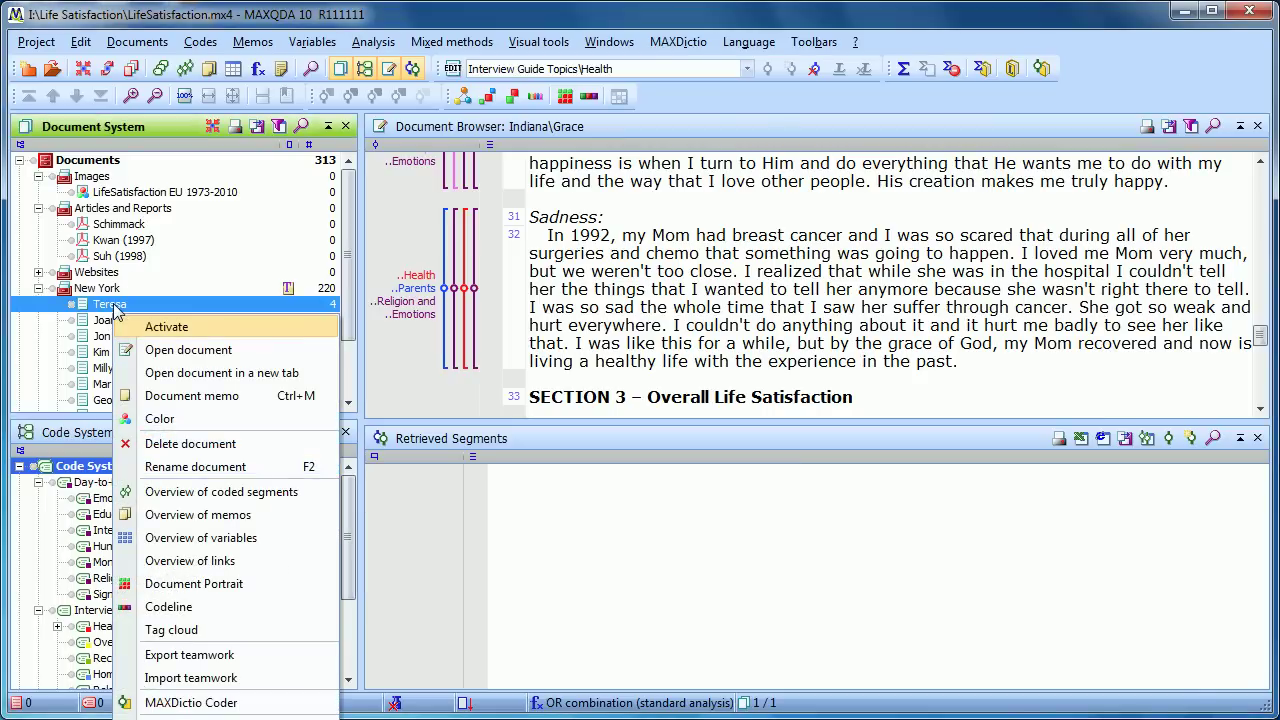
left_click(163, 329)
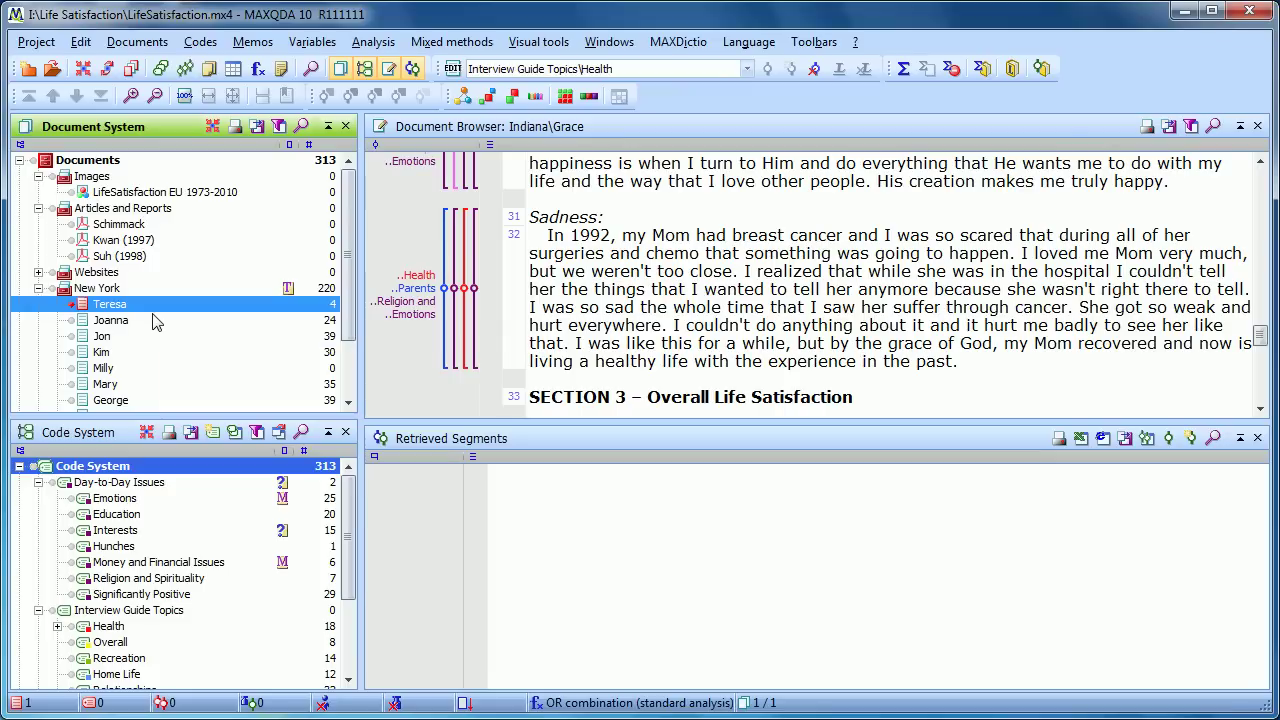
left_click(124, 322, "ctrl")
left_click(125, 337, "ctrl")
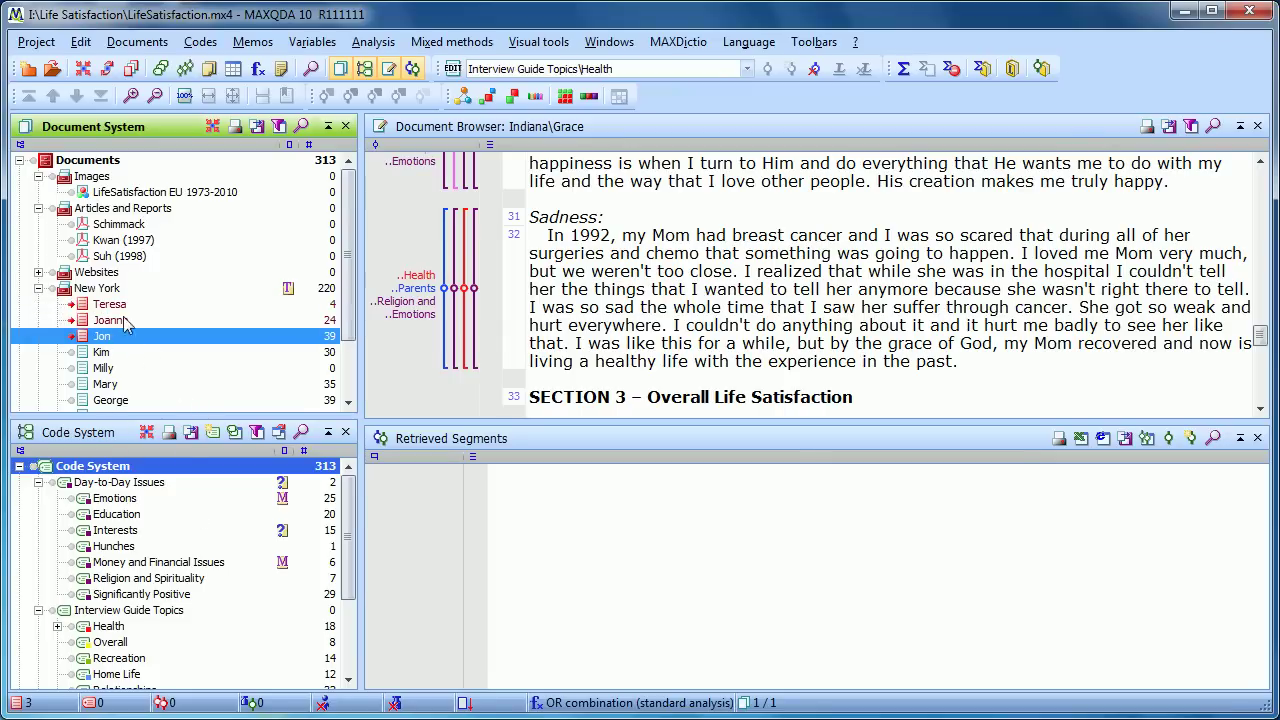
mouse_move(118, 343)
Activate the Religion and Spirituality code, then reset all document activations.
left_click(138, 580, "ctrl")
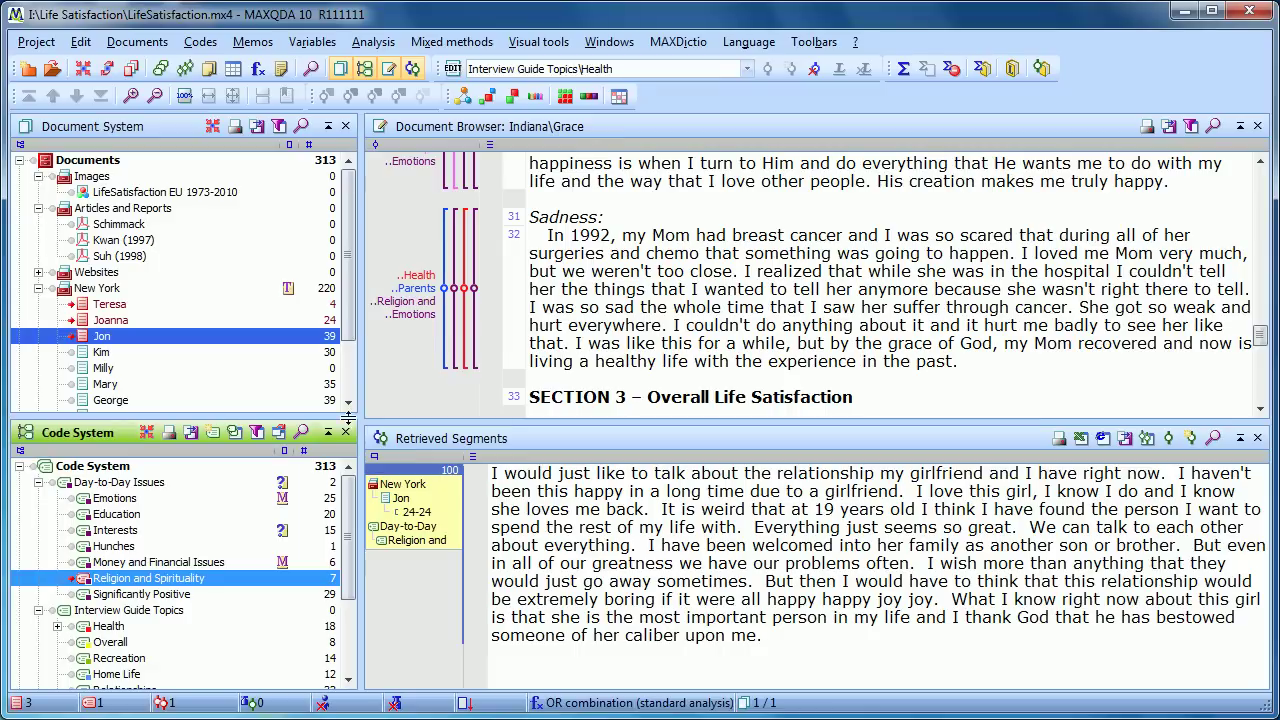
left_click(215, 131)
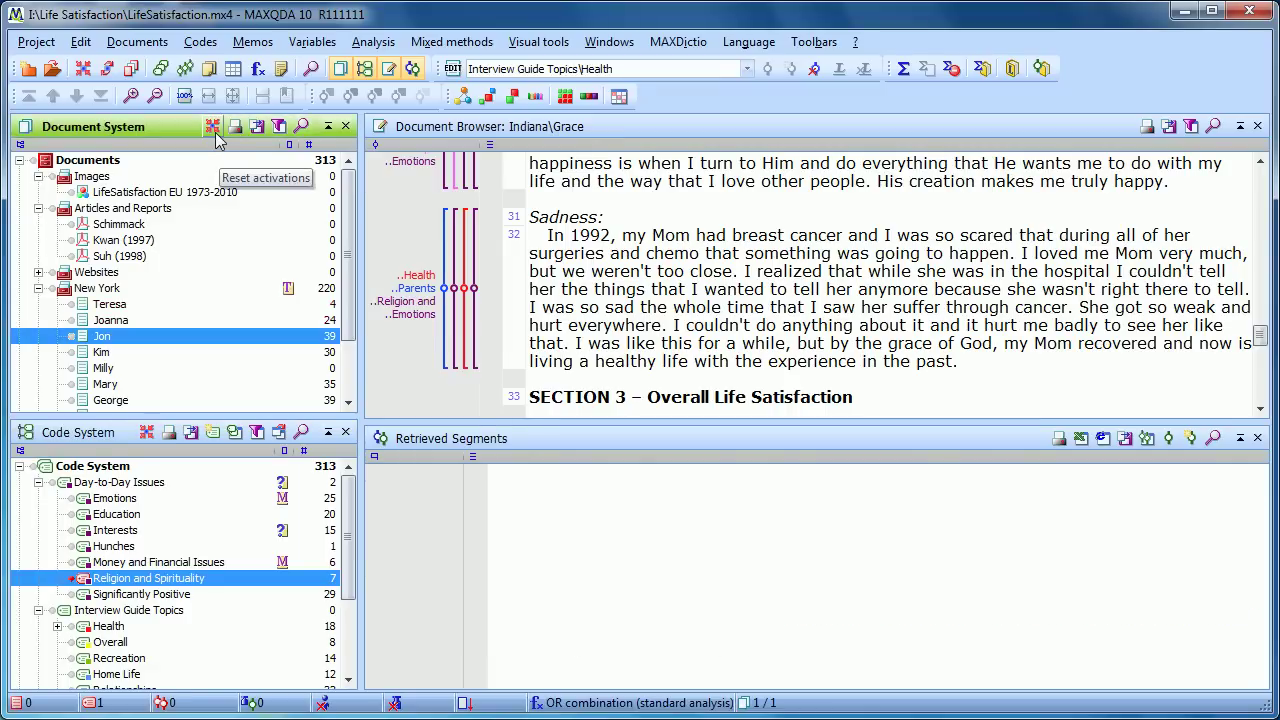
Open the Activation by variable dialog for all documents from the Documents root.
left_click(415, 44)
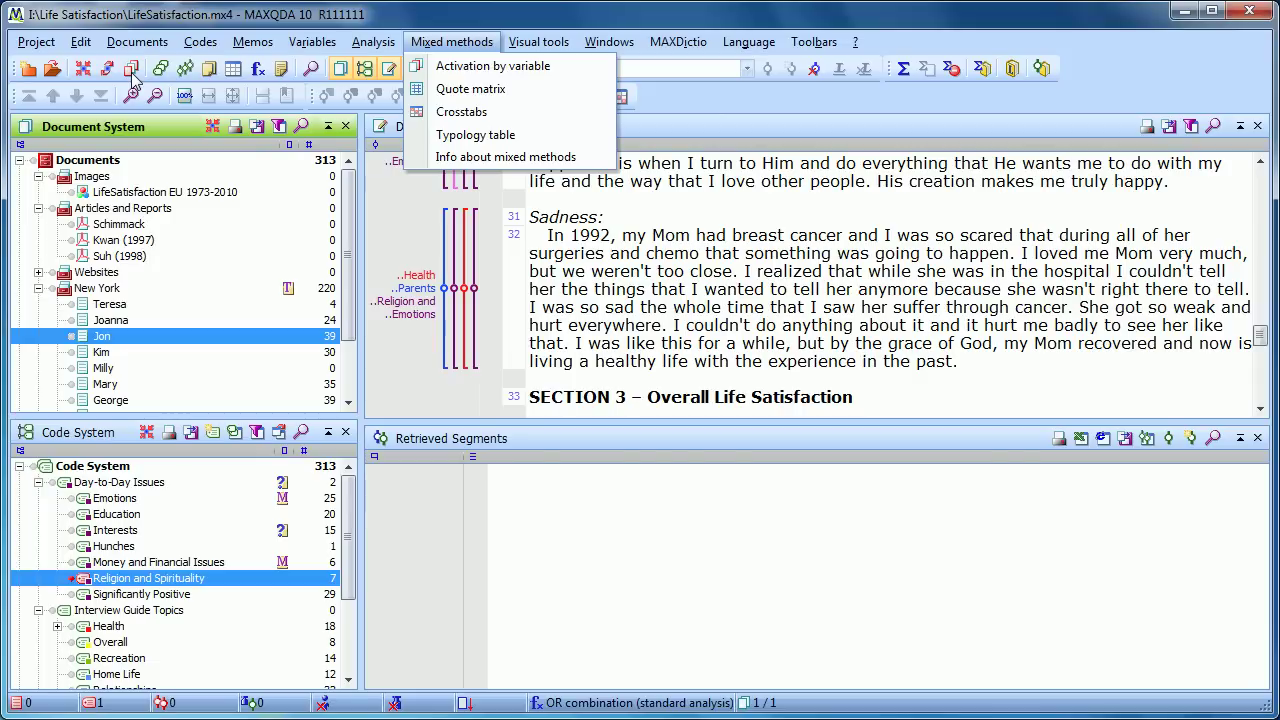
right_click(88, 163)
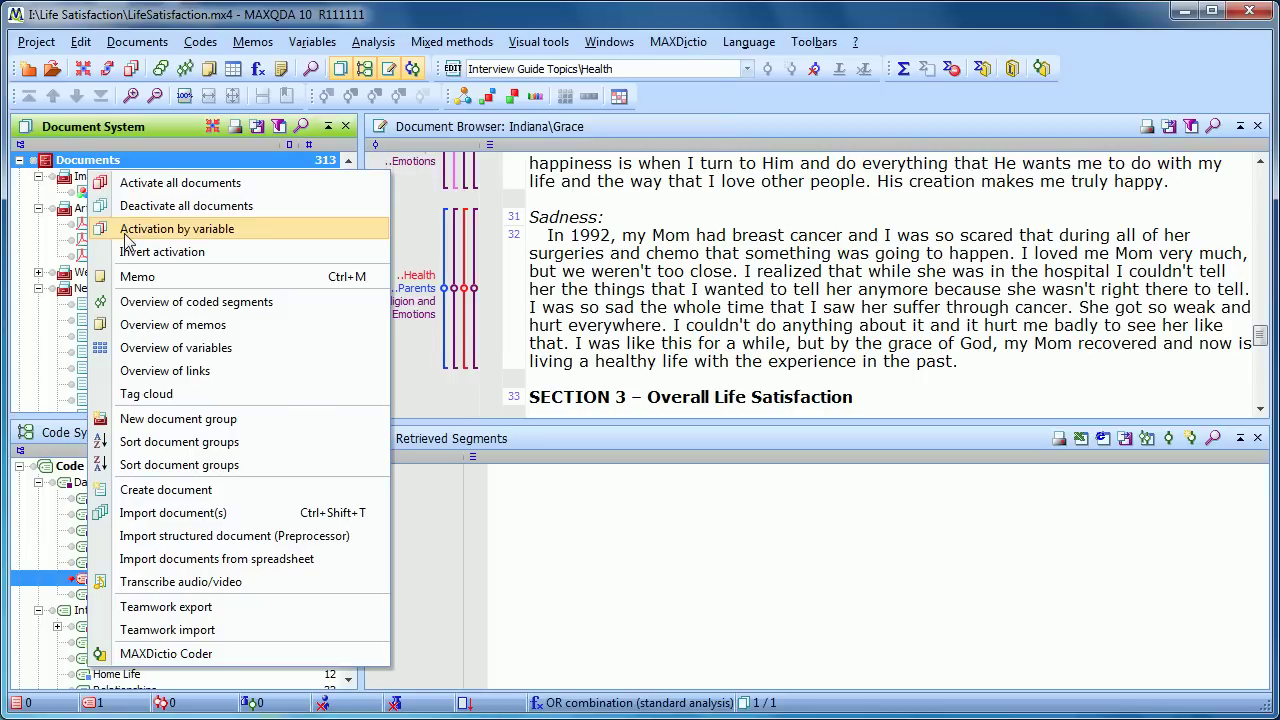
left_click(127, 236)
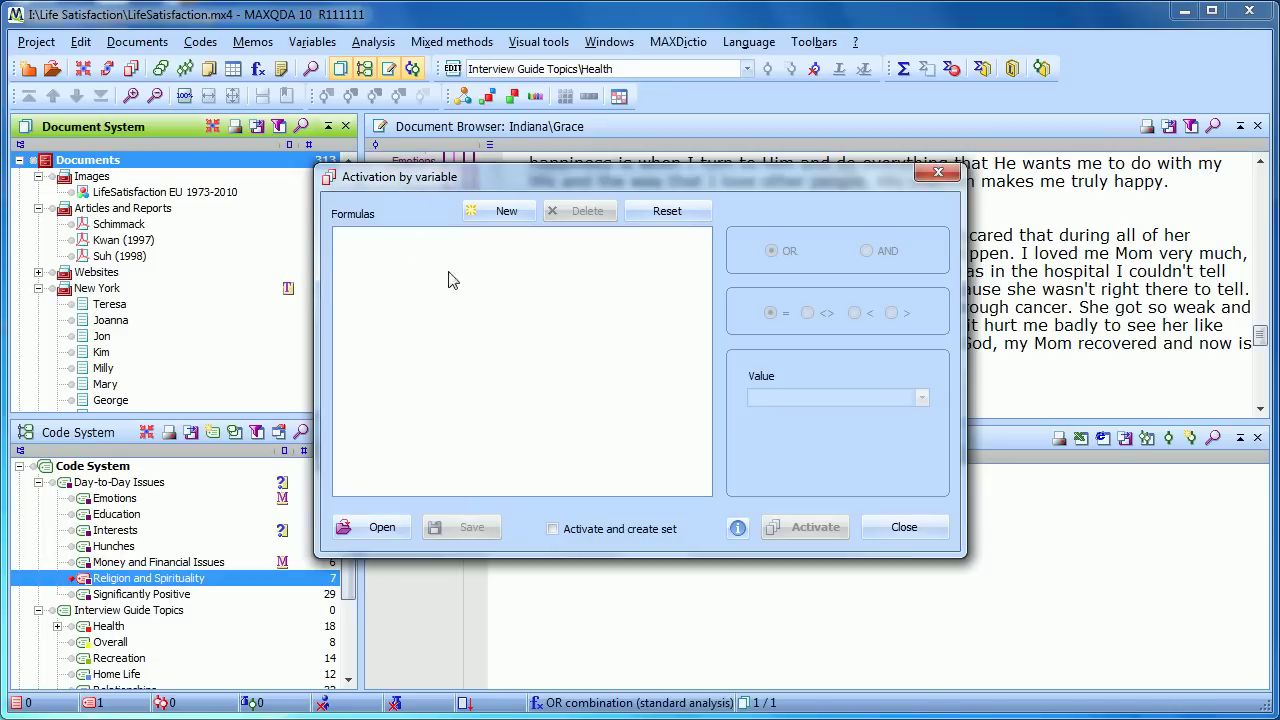
Add a first formula condition with the Gender variable set to Female.
left_click(500, 211)
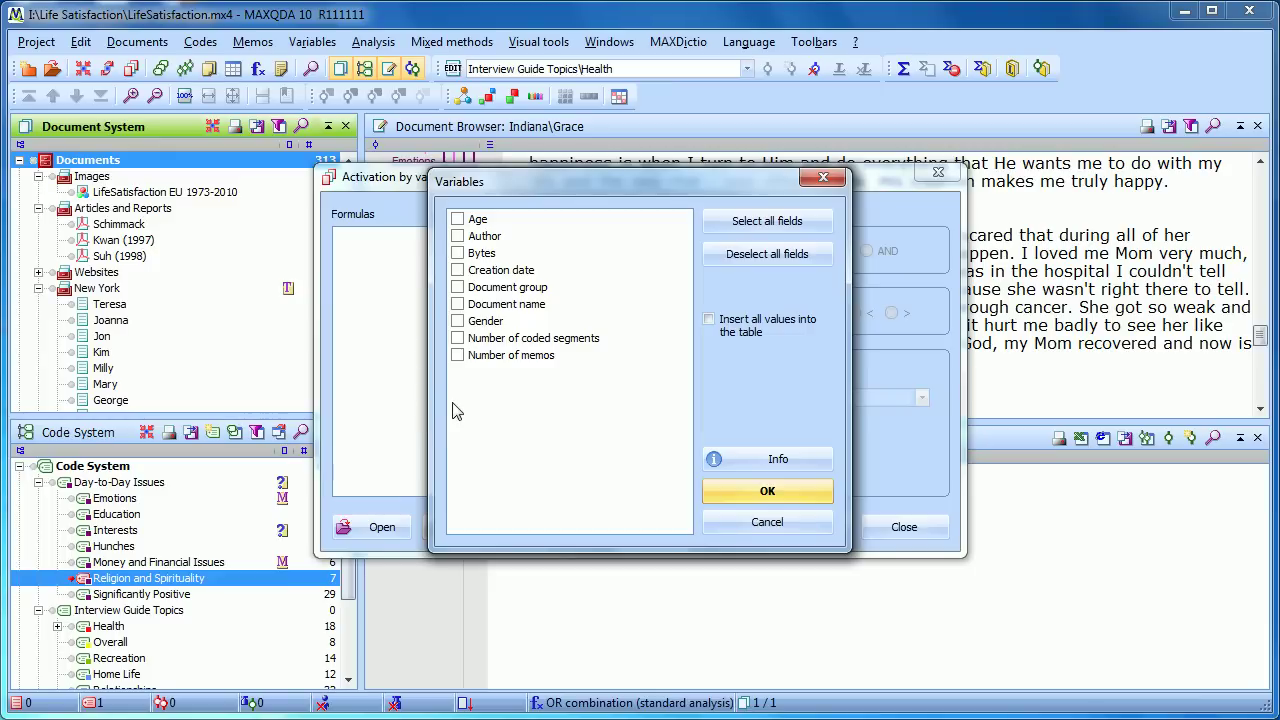
left_click(462, 322)
left_click(730, 494)
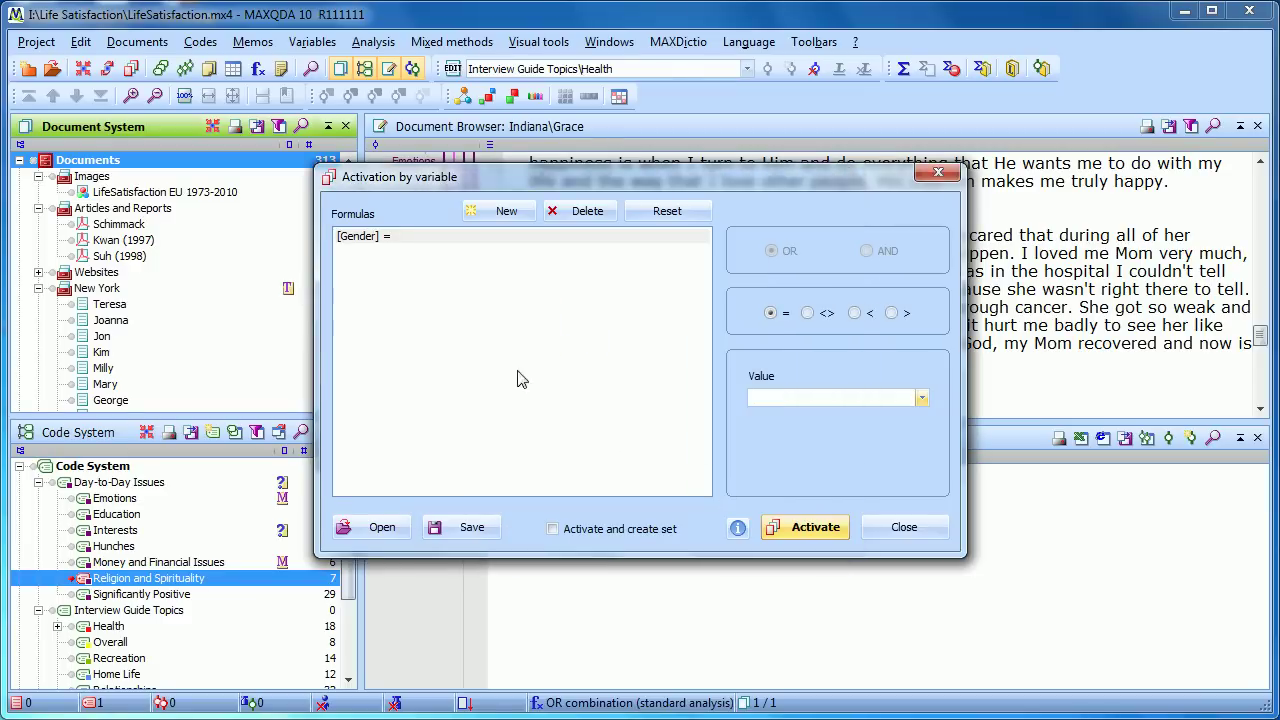
left_click(922, 399)
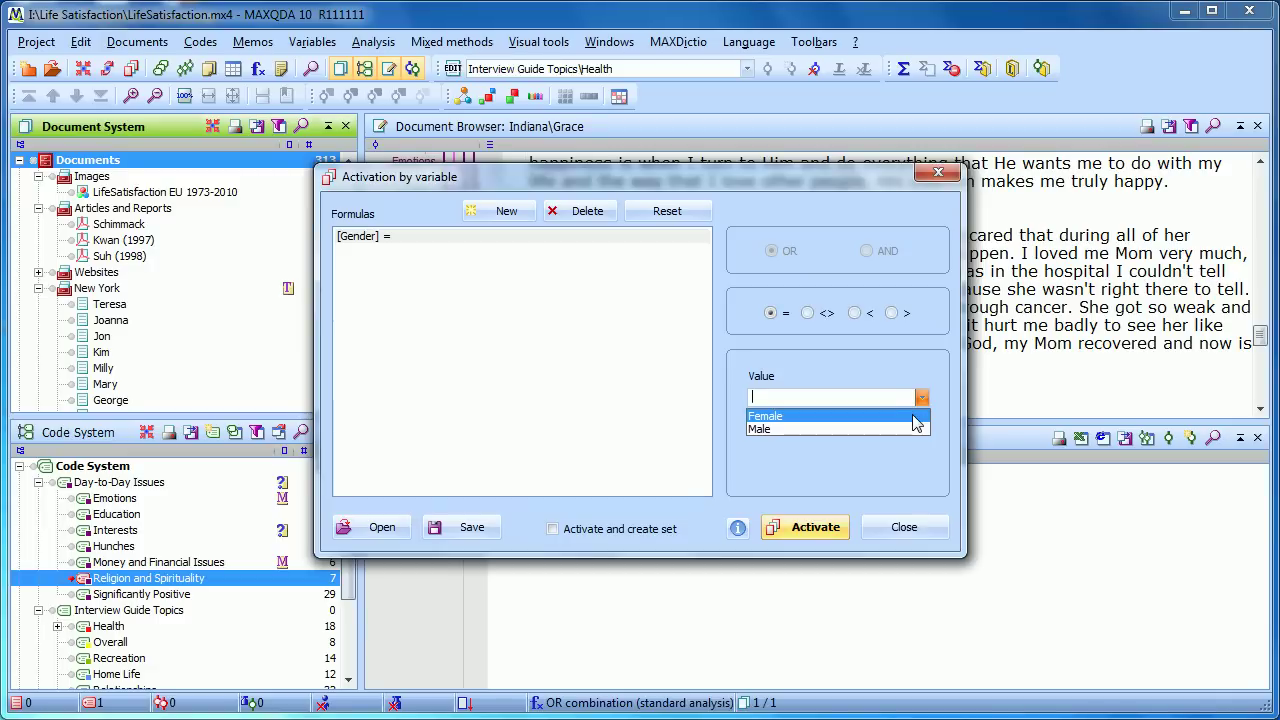
left_click(913, 415)
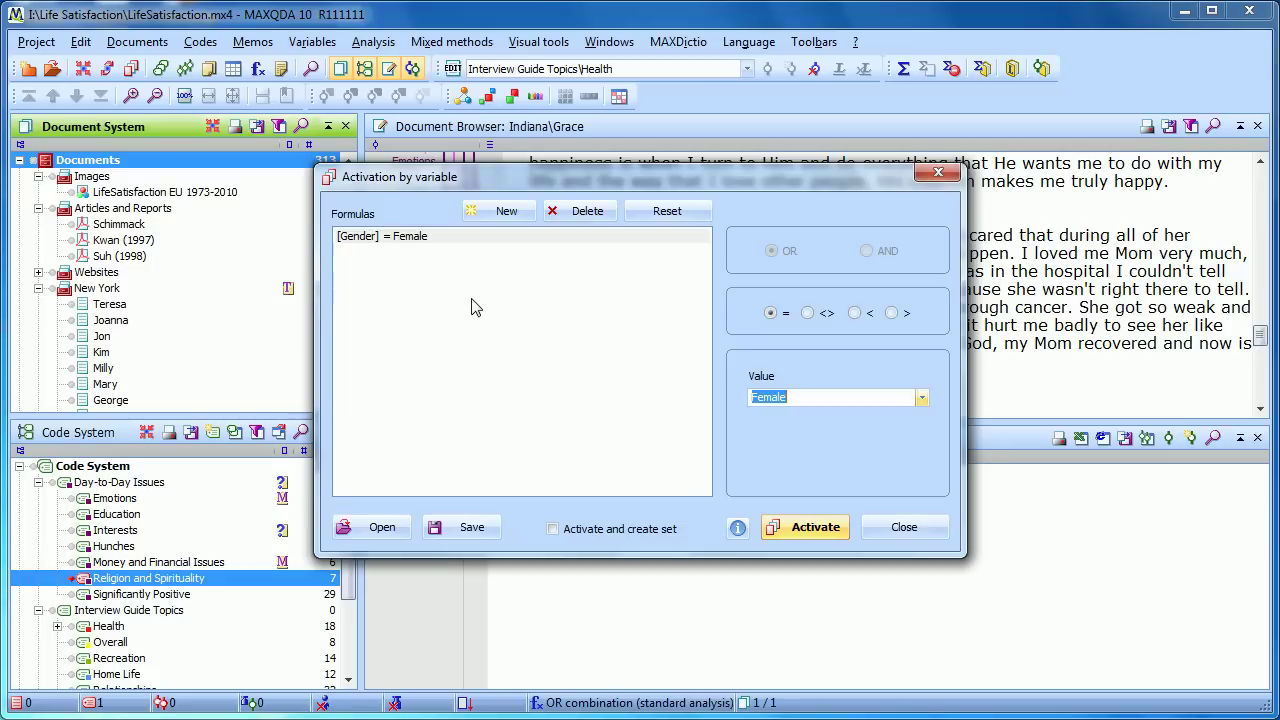
Add an AND condition on Age with the > operator and value 15.
left_click(497, 214)
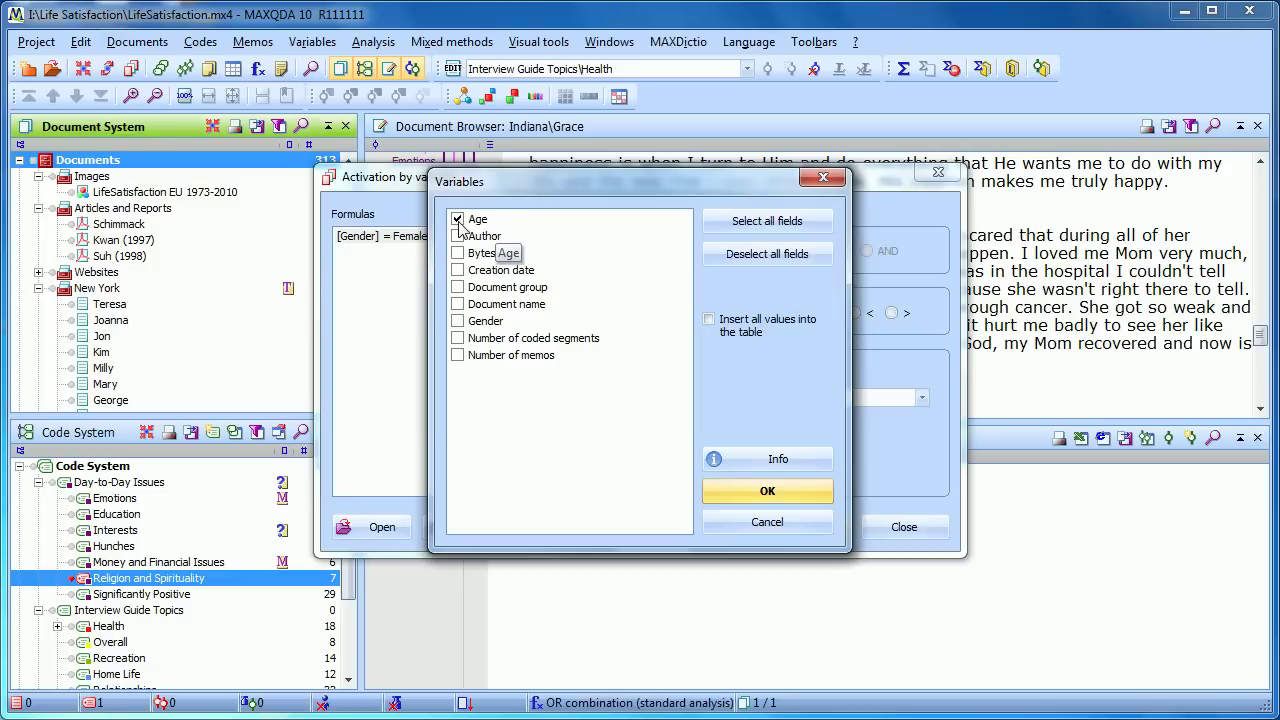
left_click(723, 491)
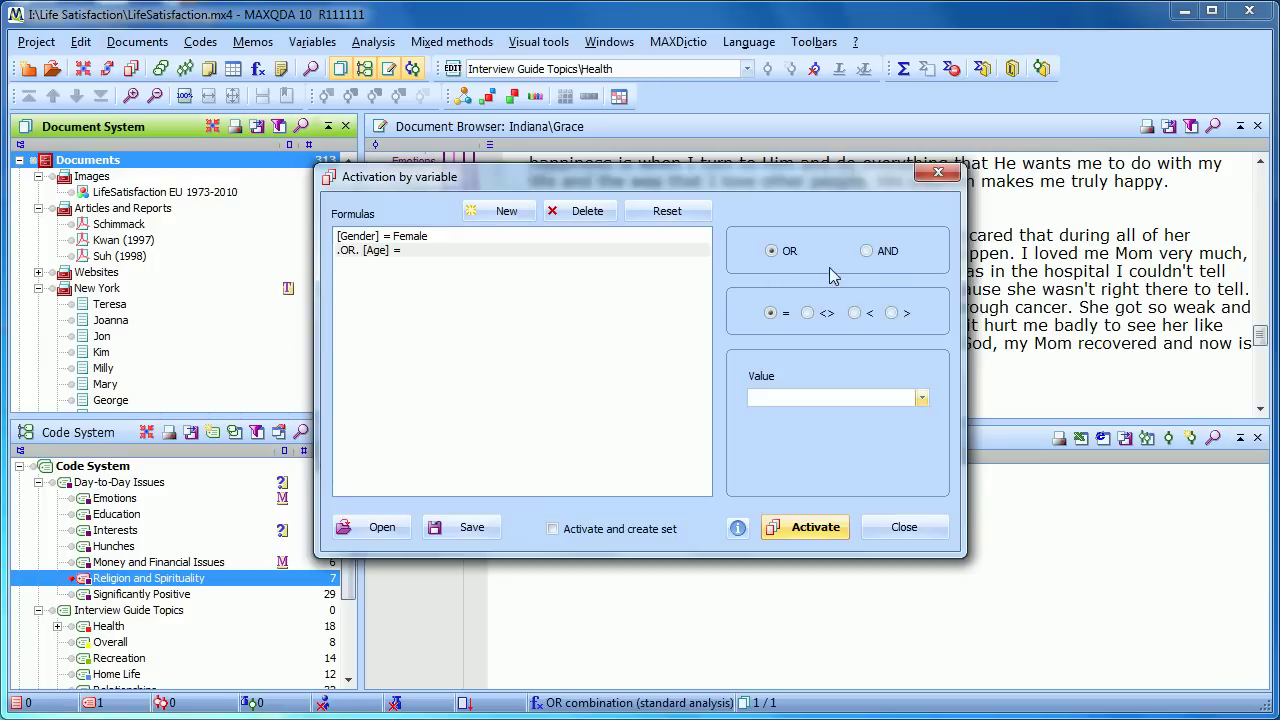
left_click(868, 251)
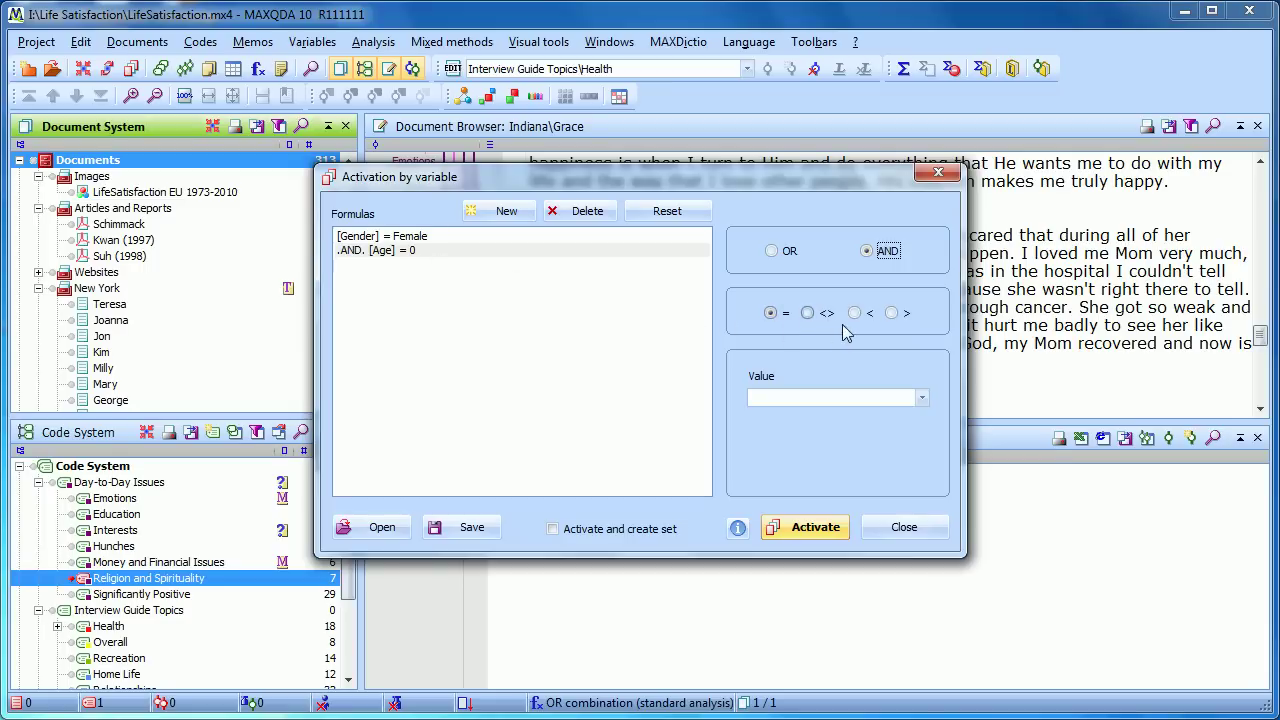
left_click(893, 316)
left_click(786, 392)
type("15")
Activate the matching documents, add the Money and Financial Issues and Hunches codes, and enlarge Retrieved Segments.
left_click(810, 527)
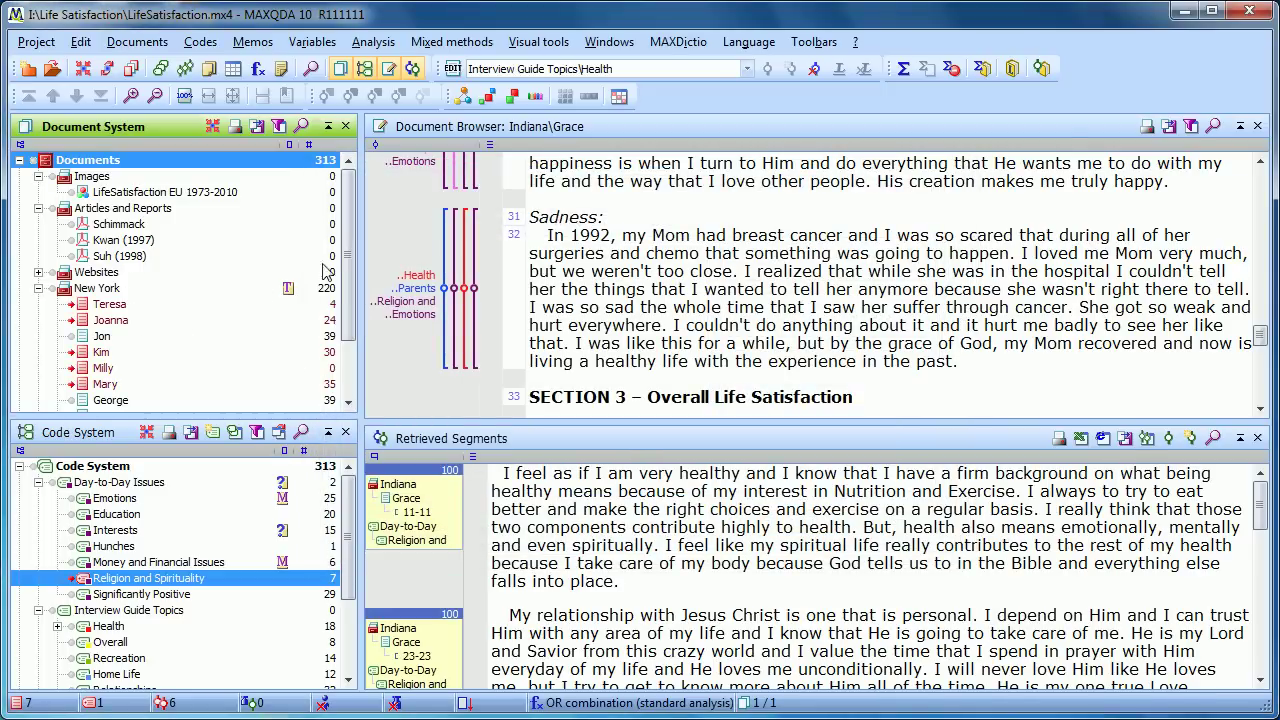
left_click_drag(349, 262, 355, 315)
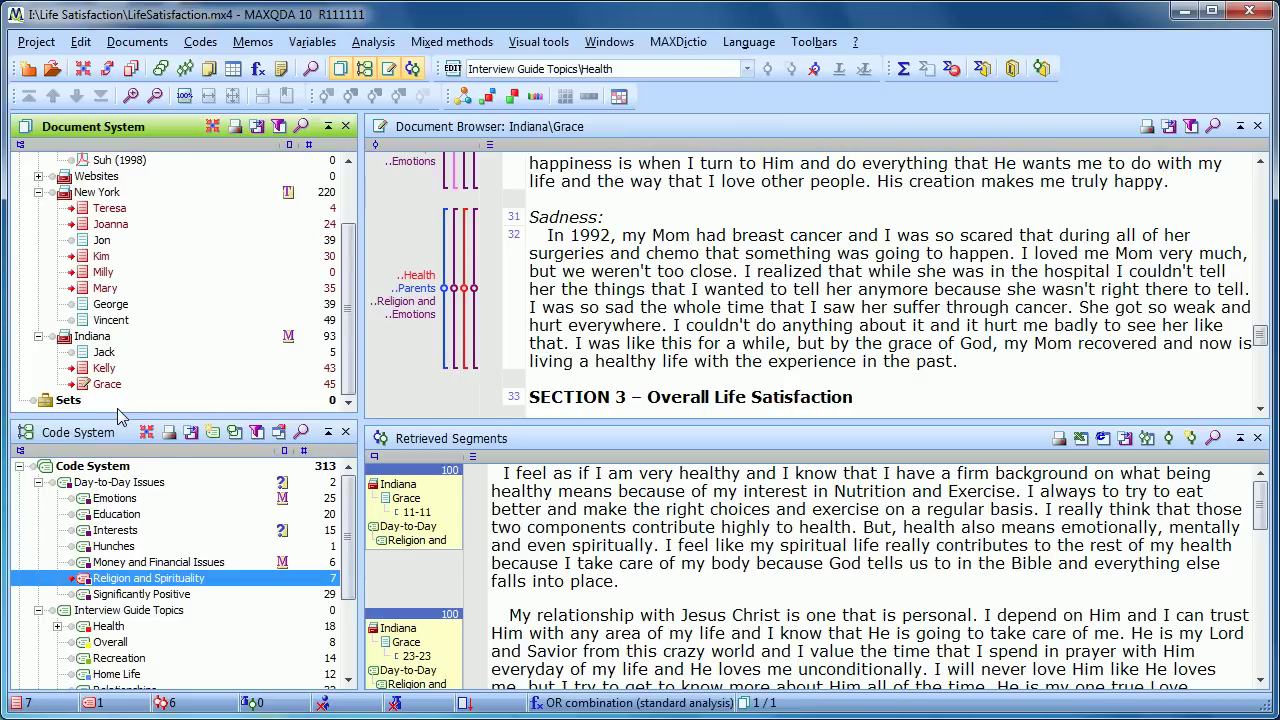
left_click(114, 564, "ctrl")
left_click(114, 547, "ctrl")
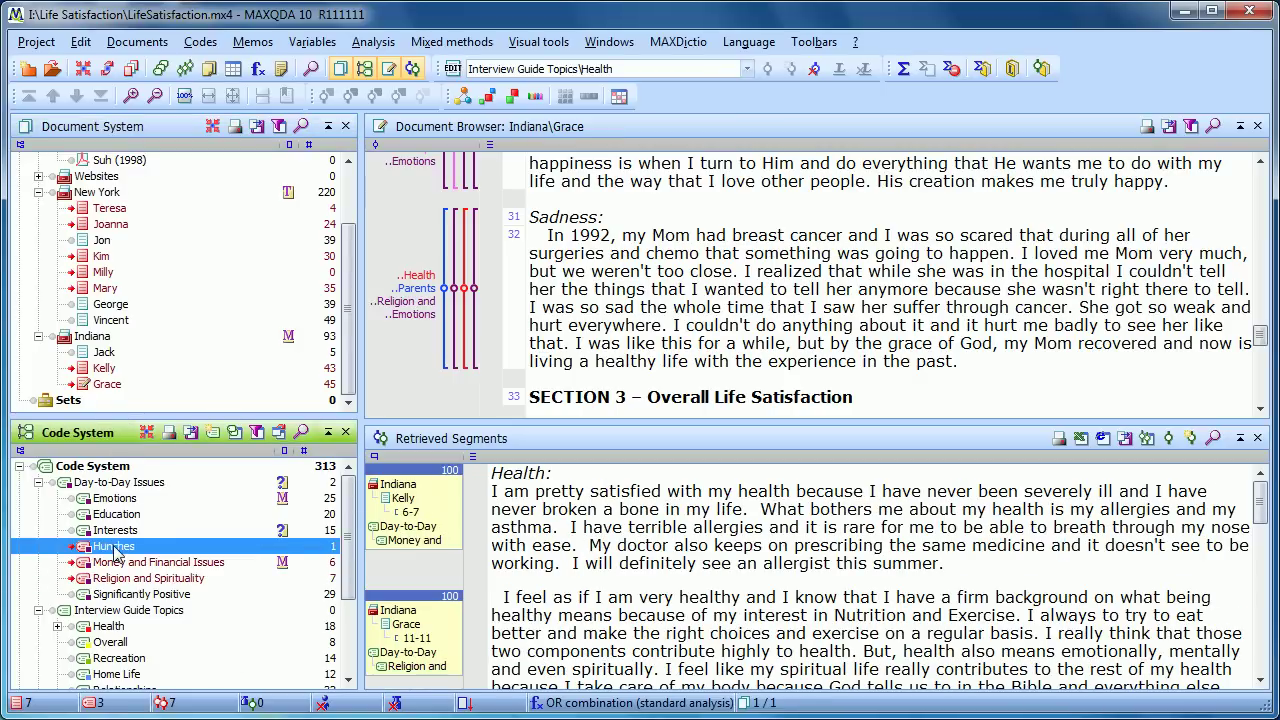
left_click_drag(405, 424, 420, 254)
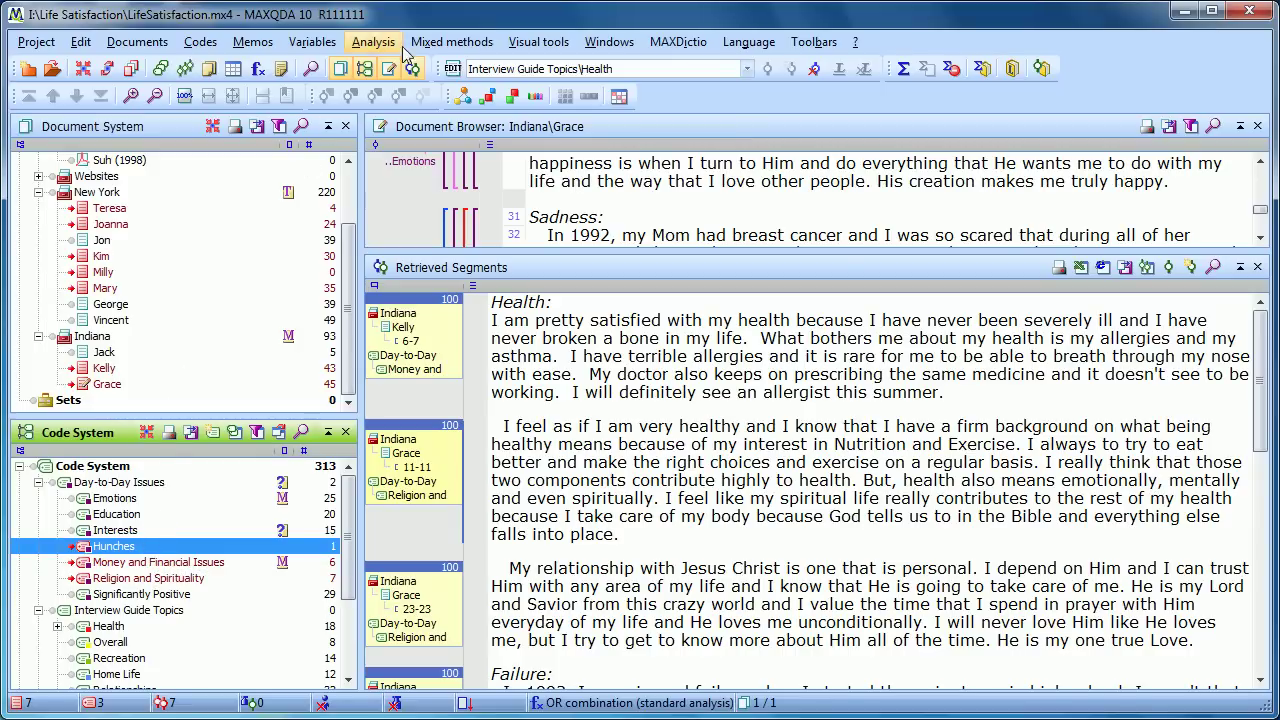
Reopen the activation formula, change Gender to Male and select the Age value 15 for replacement.
left_click(445, 41)
left_click(421, 68)
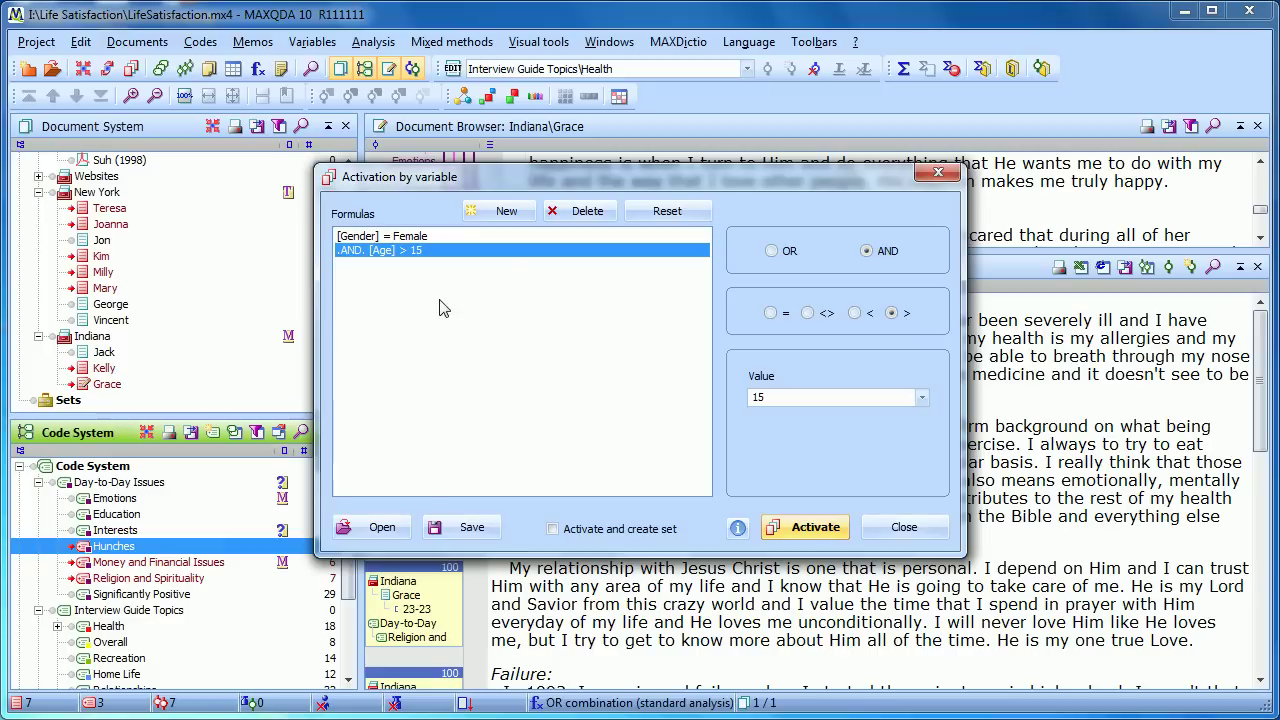
left_click(446, 237)
left_click(920, 397)
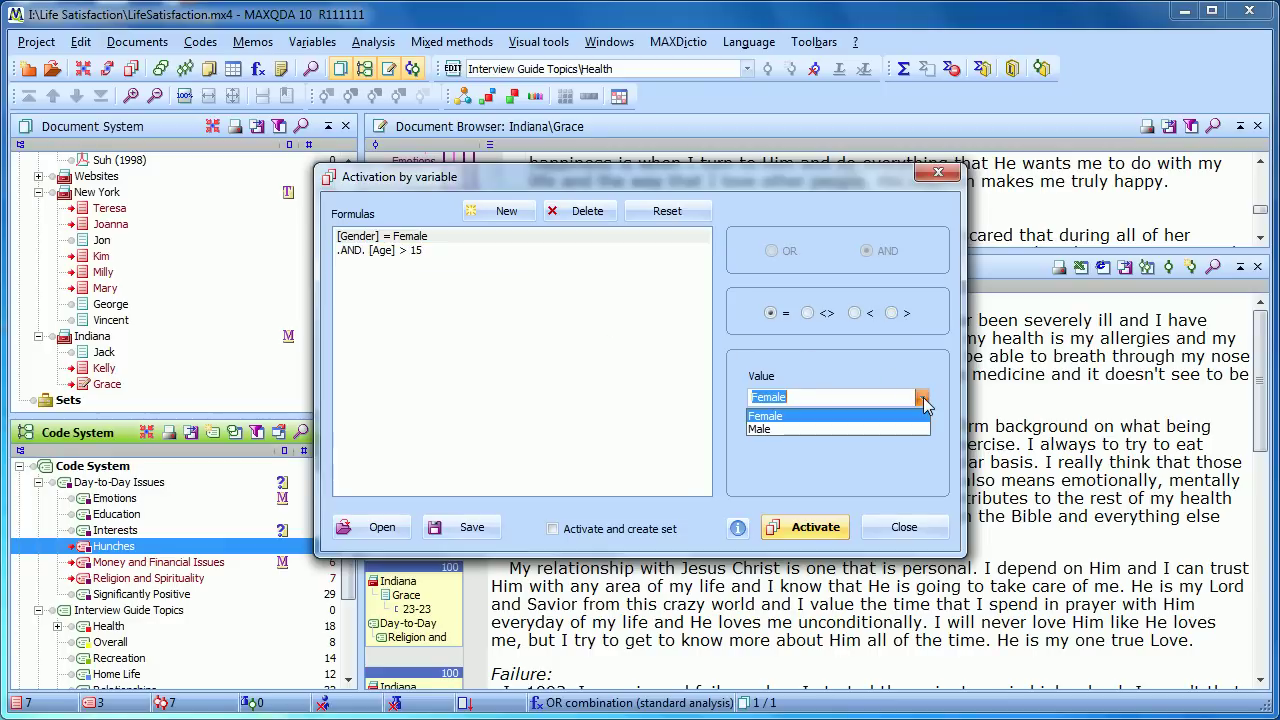
left_click(902, 431)
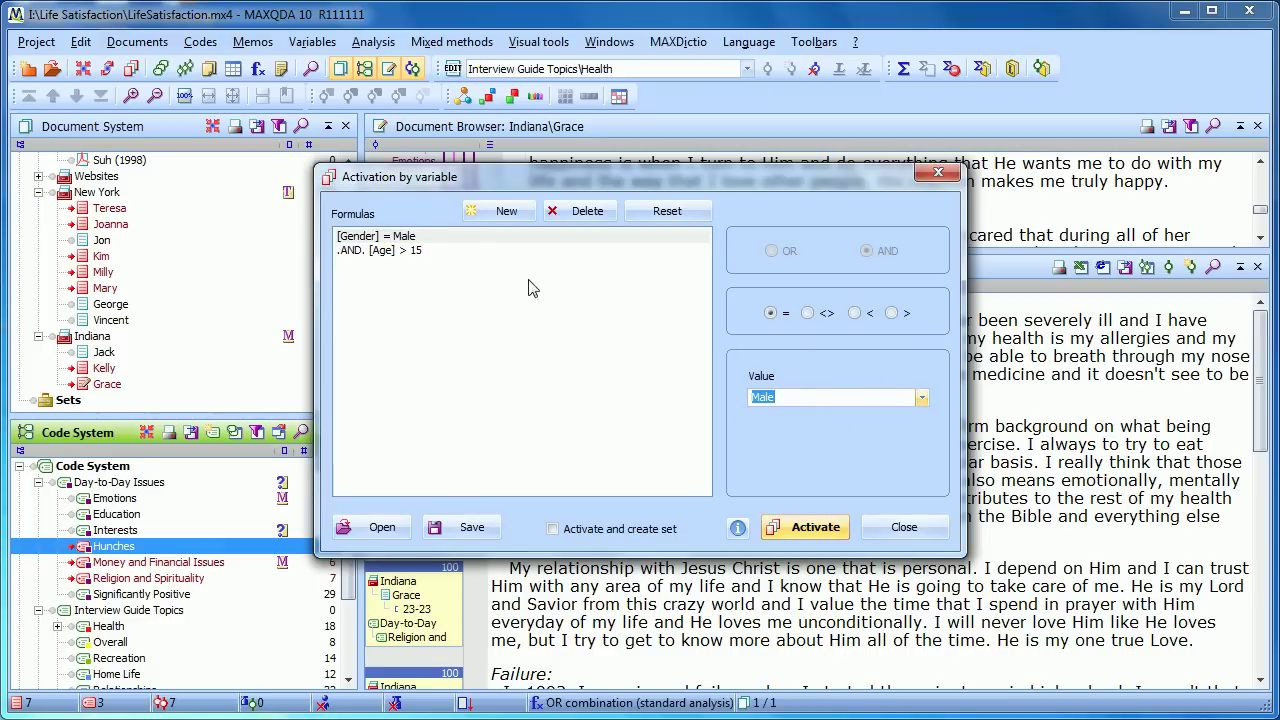
left_click(472, 252)
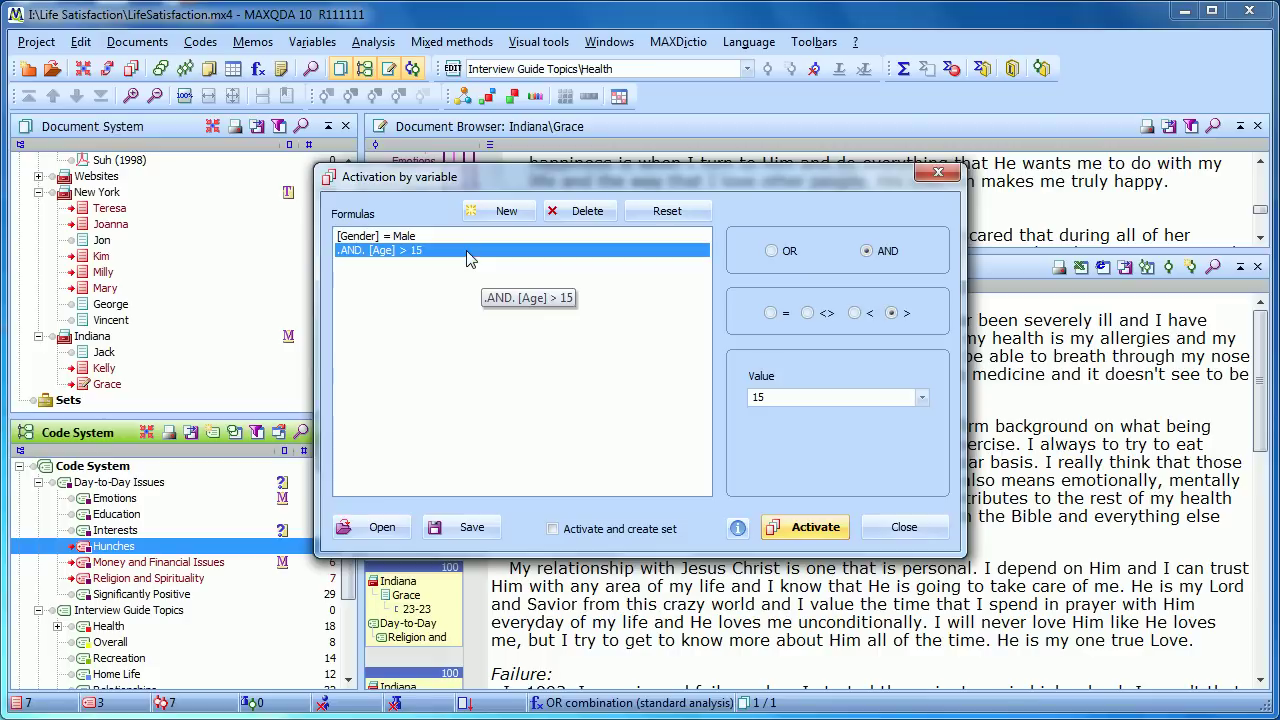
double_click(793, 403)
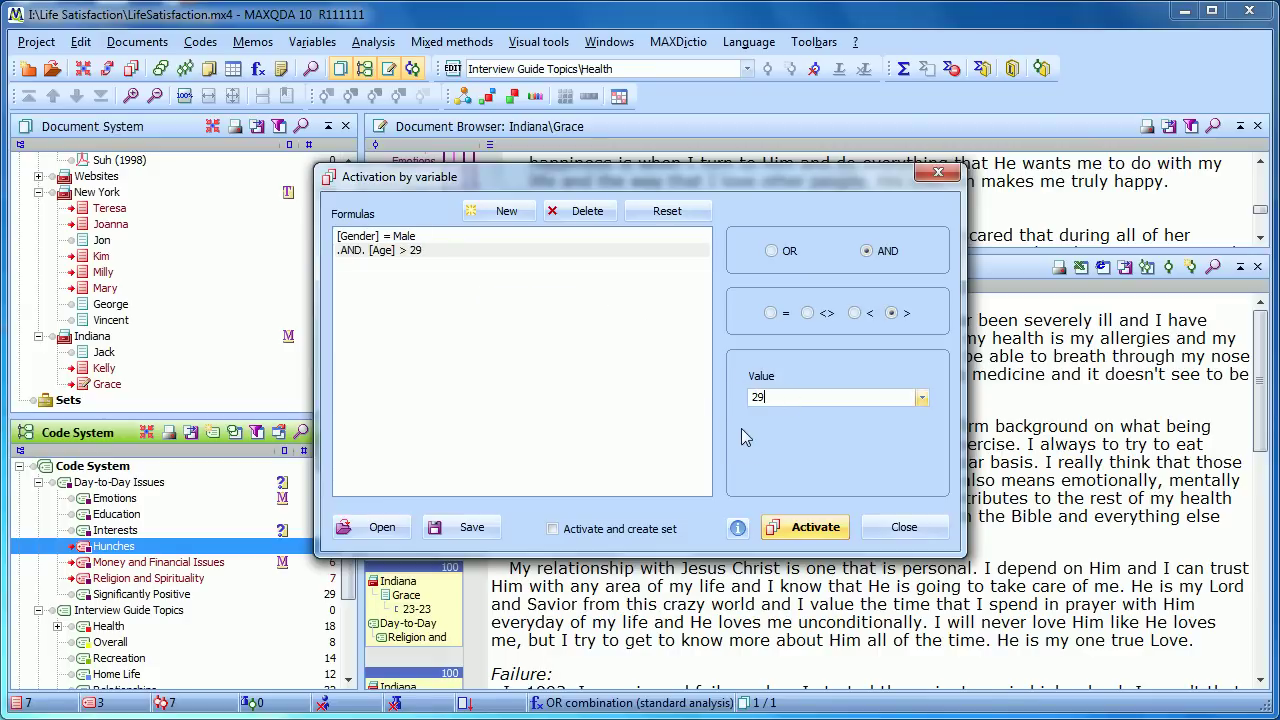
Activate the documents matching Male and Age over 29, and check which documents are now active.
left_click(784, 526)
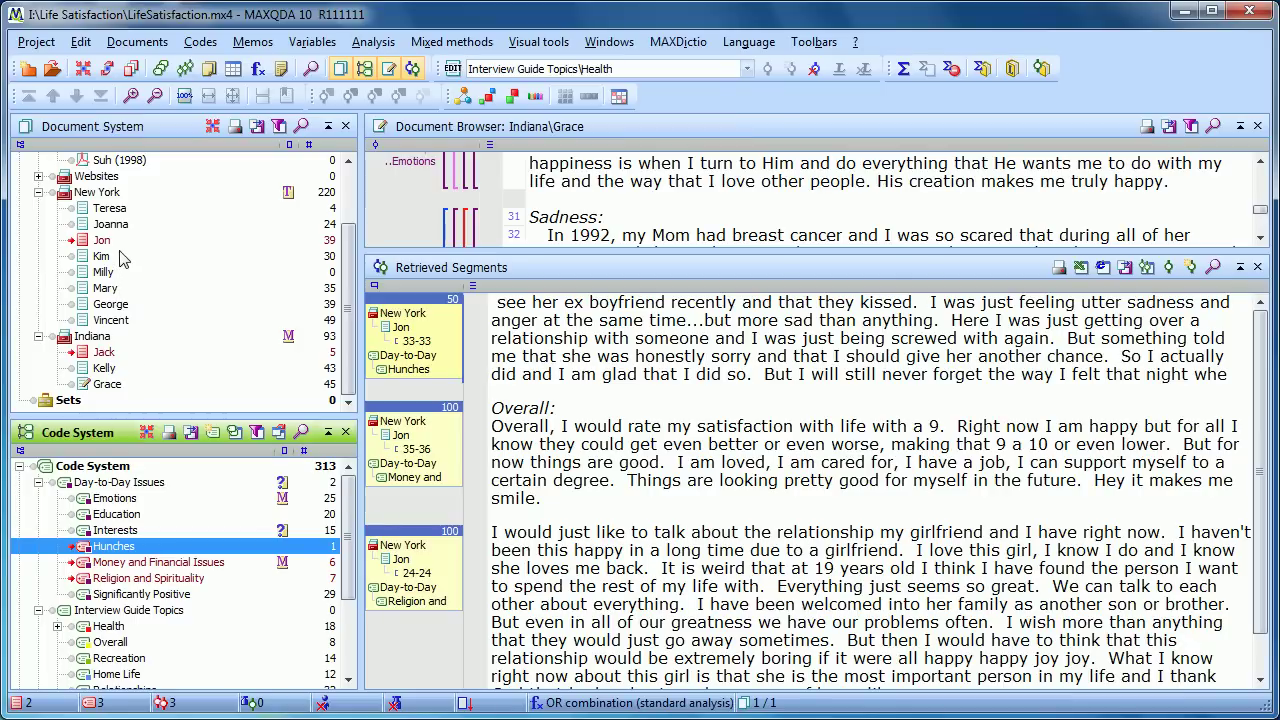
mouse_move(121, 256)
mouse_move(112, 538)
mouse_move(190, 308)
mouse_move(197, 260)
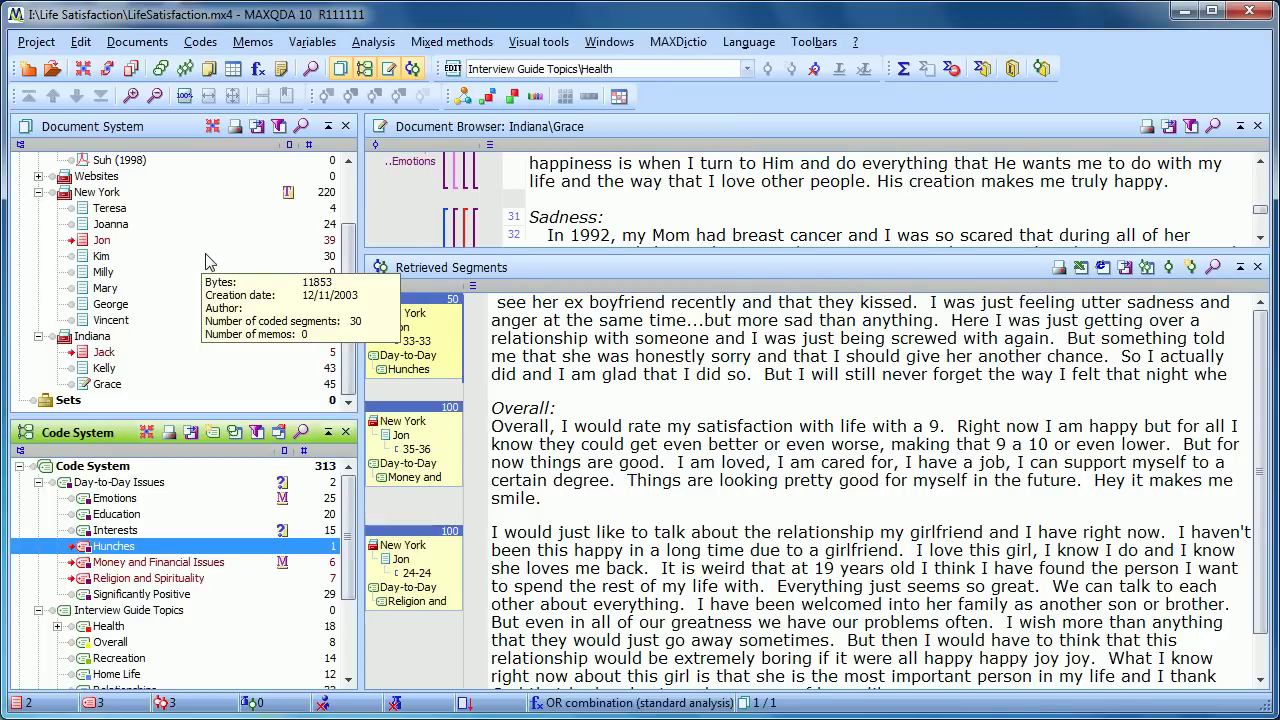